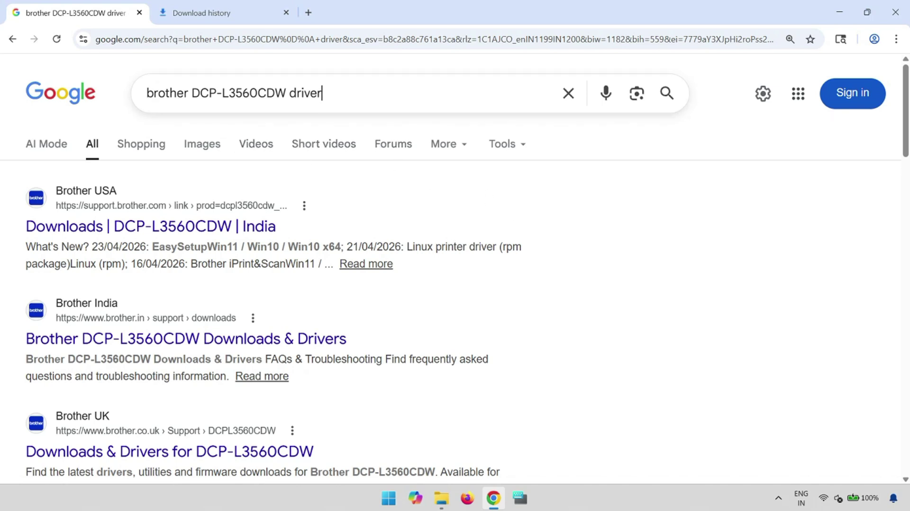
# Open Brother's India downloads page for the DCP-L3560CDW from the search results and list its Windows 11 downloads
pyautogui.tripleClick(333, 94)
pyautogui.click(732, 221)
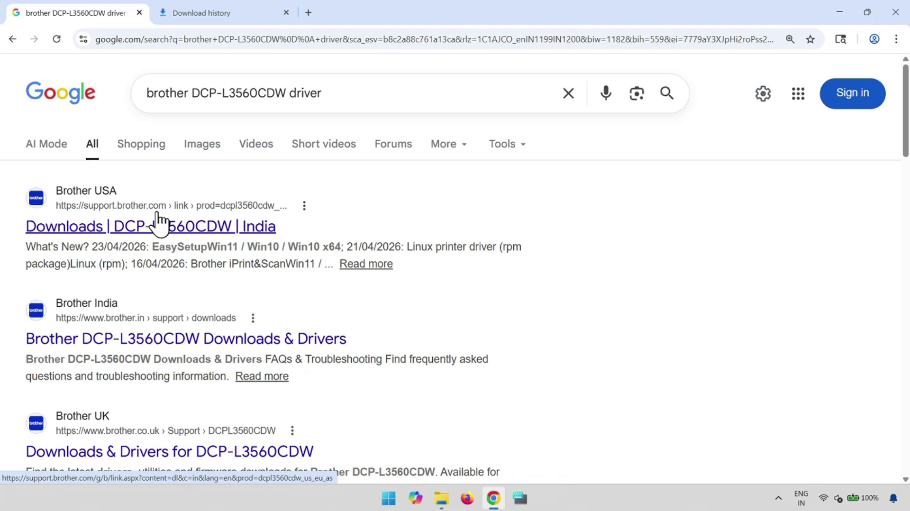
pyautogui.click(191, 226)
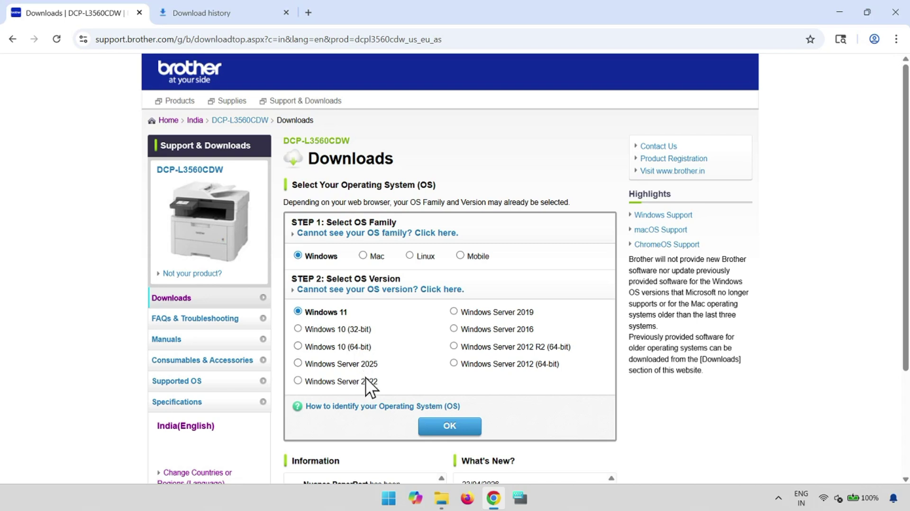
pyautogui.click(434, 418)
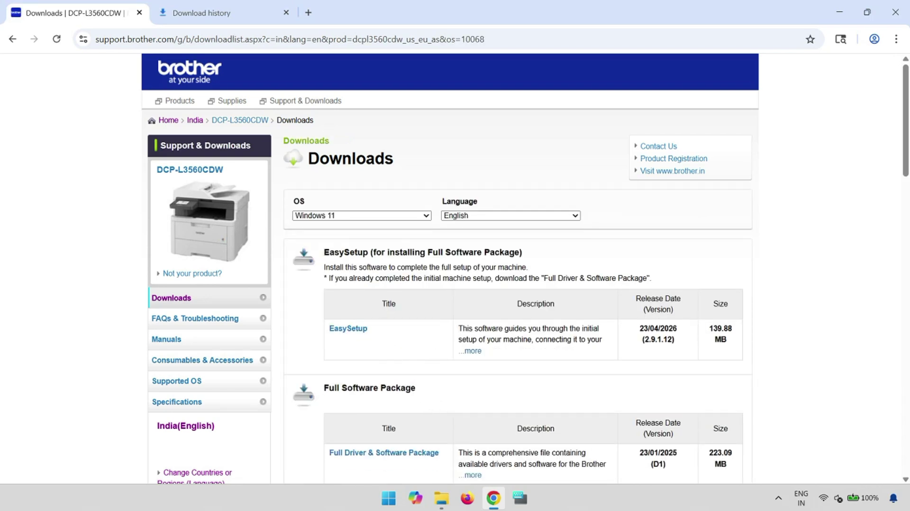
# Download the Printer Driver & Scanner Driver for USB, agreeing to the EULA
pyautogui.moveTo(324, 251); pyautogui.dragTo(514, 252)
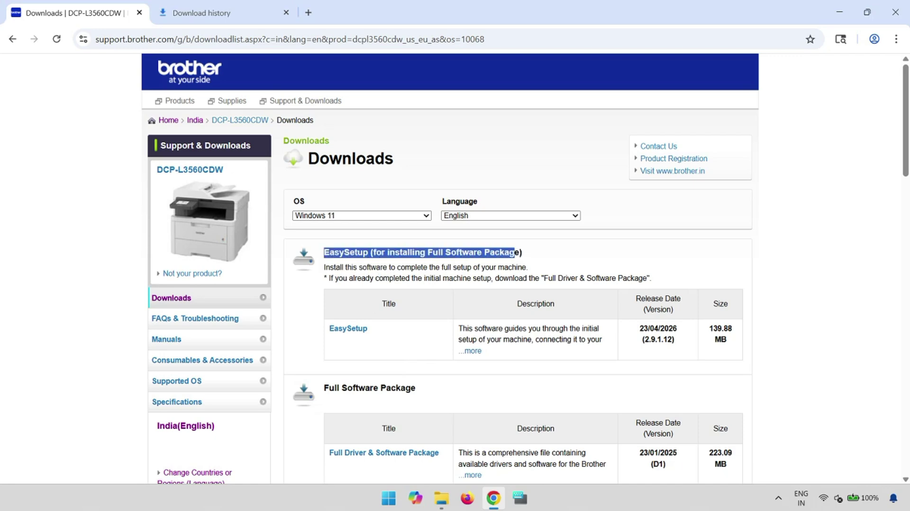
pyautogui.scroll(-3, 476, 365)
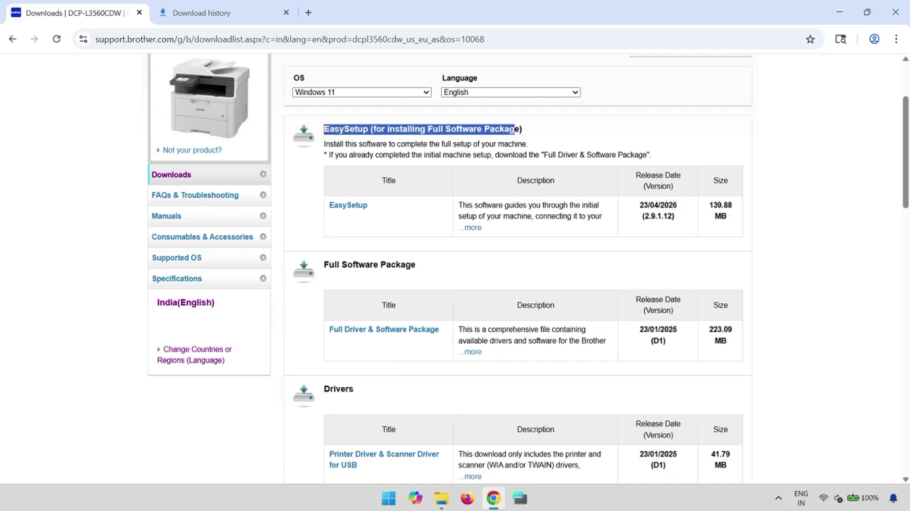
pyautogui.moveTo(393, 265); pyautogui.dragTo(329, 264)
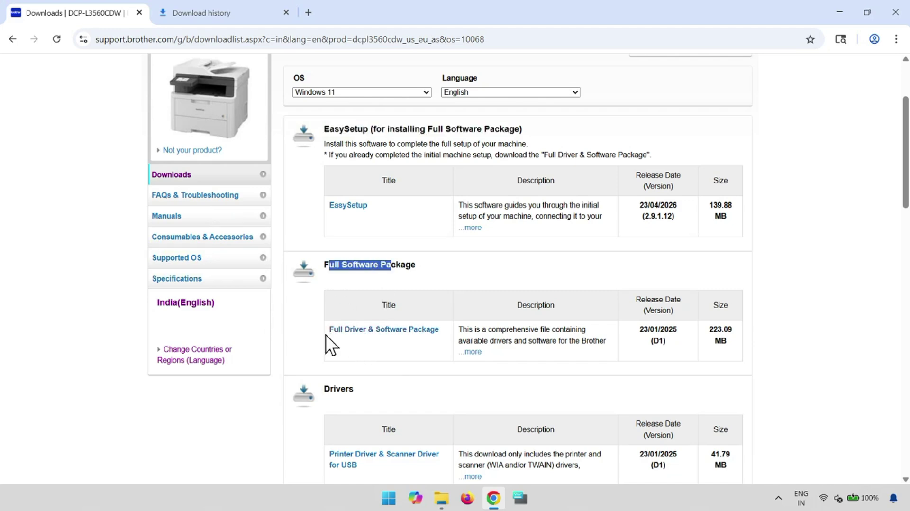
pyautogui.moveTo(326, 332); pyautogui.dragTo(426, 335)
pyautogui.scroll(-3, 429, 351)
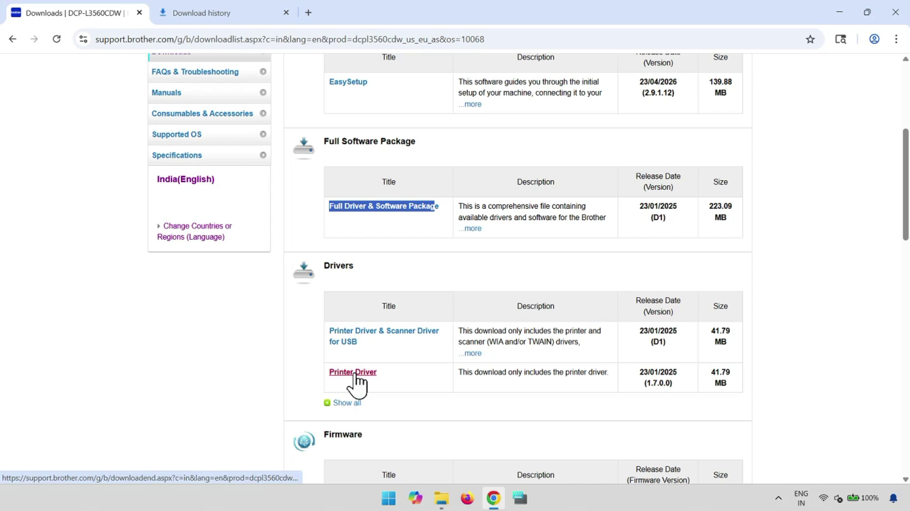
pyautogui.click(369, 334)
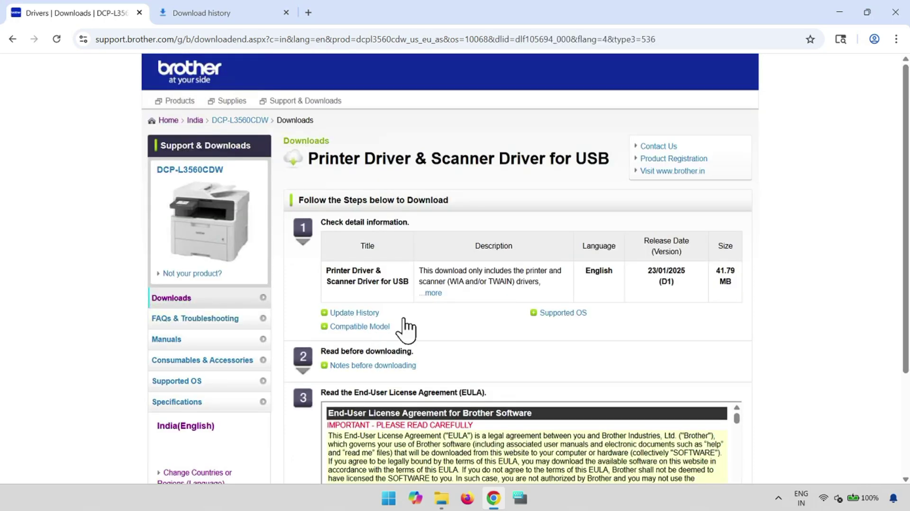
pyautogui.scroll(-1, 589, 377)
pyautogui.scroll(-3, 571, 414)
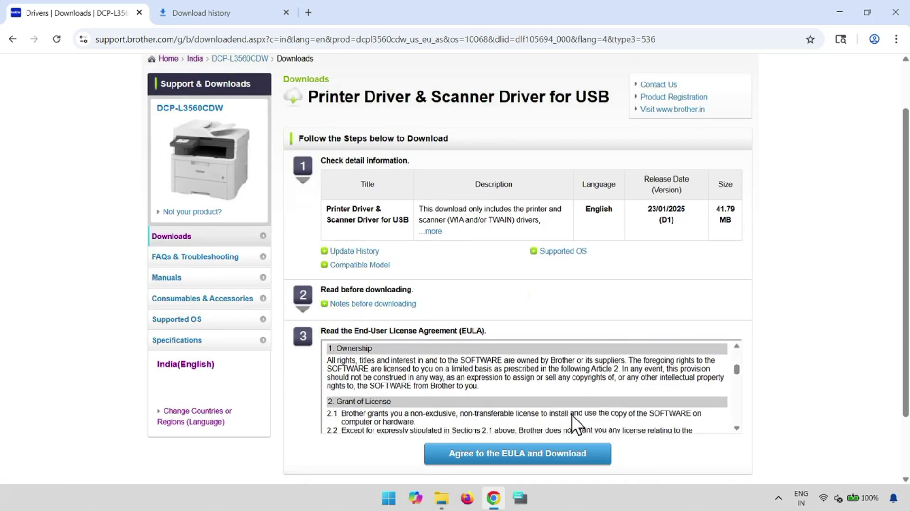
pyautogui.click(562, 458)
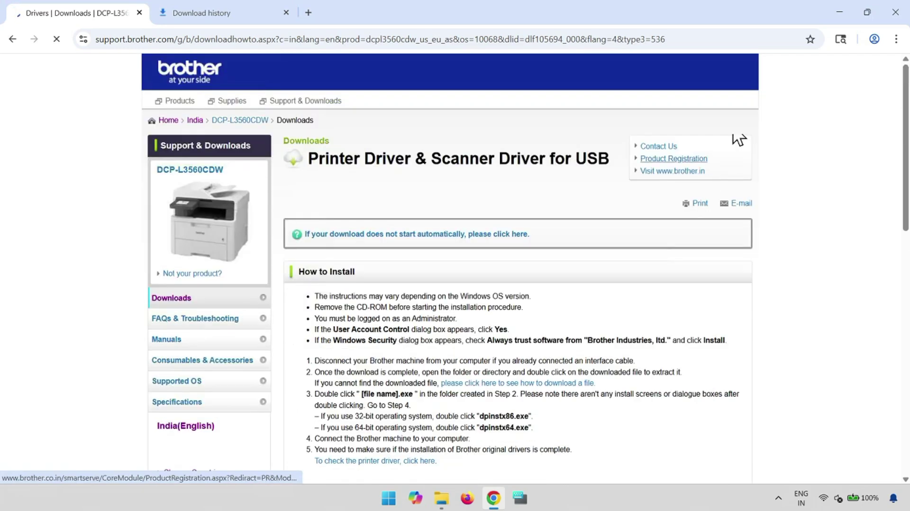
# Show the downloaded Y21C_C1-hostm-D1.EXE in its folder and run it to extract the driver files, then minimize the folder window
pyautogui.click(850, 39)
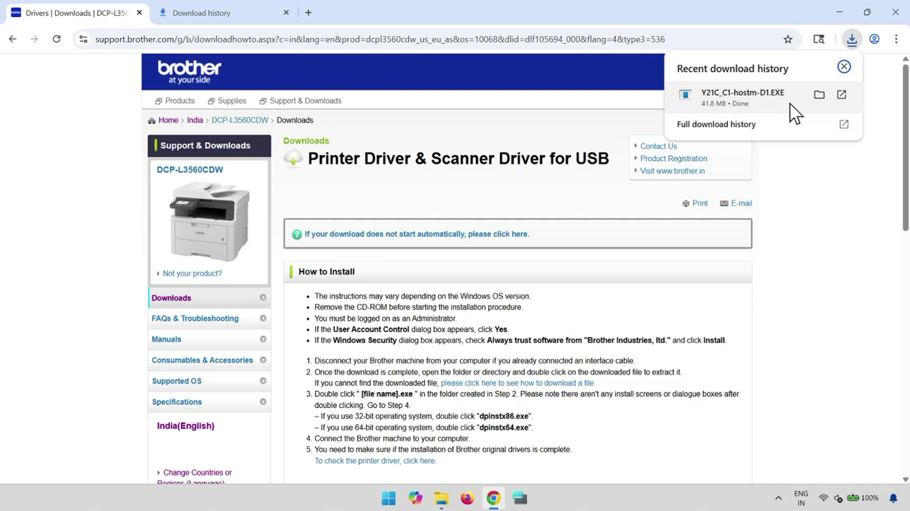
pyautogui.click(818, 94)
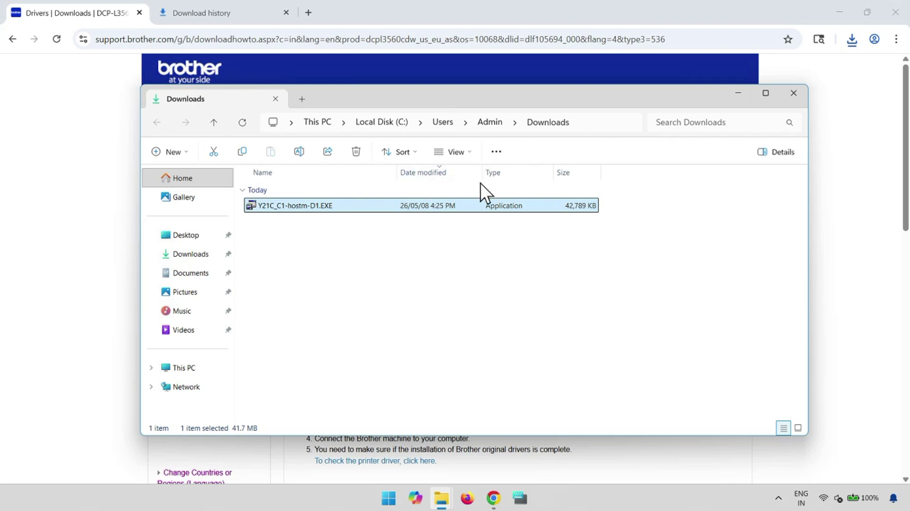
pyautogui.rightClick(323, 205)
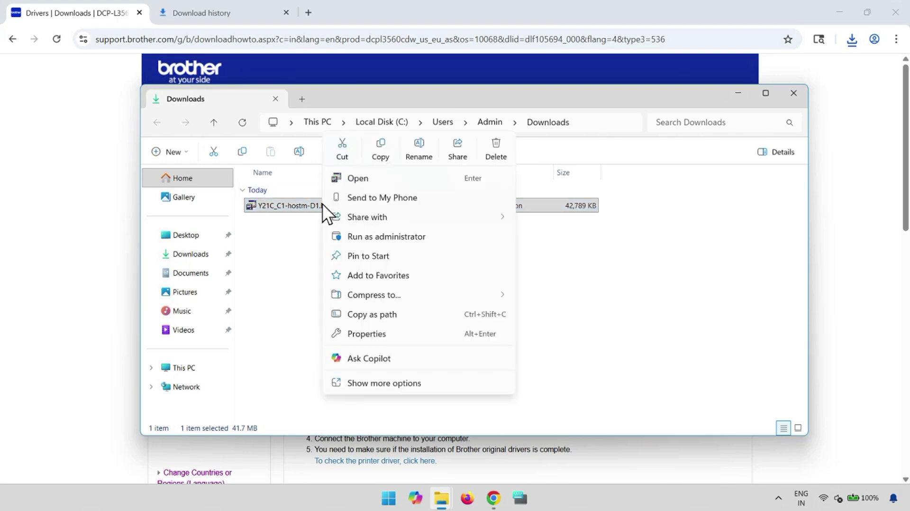
pyautogui.click(376, 179)
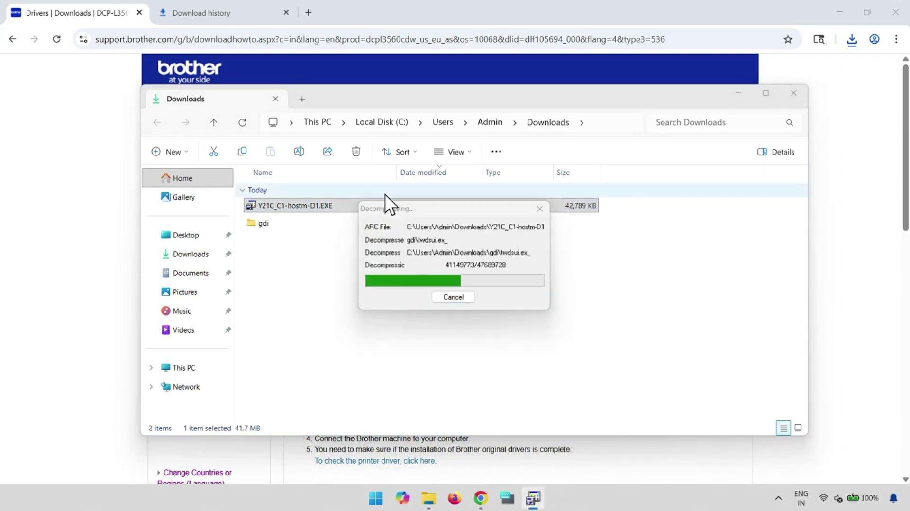
pyautogui.click(513, 287)
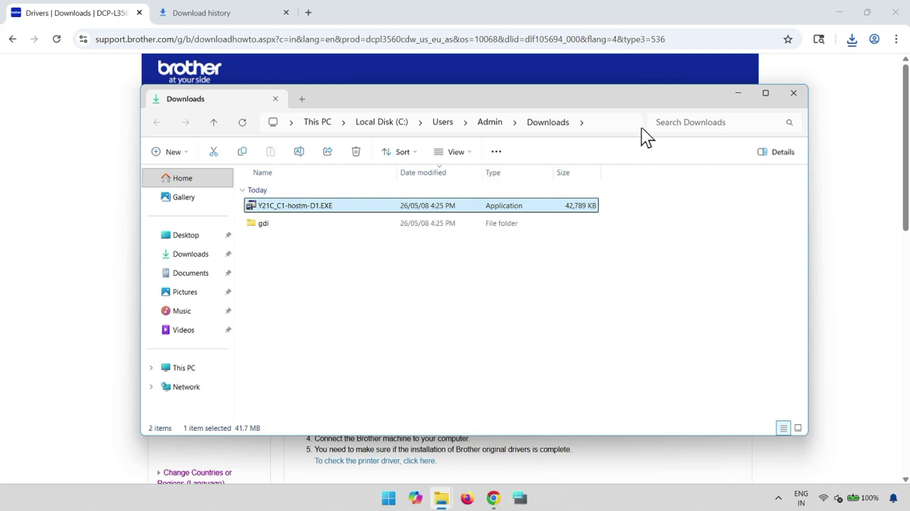
pyautogui.click(738, 92)
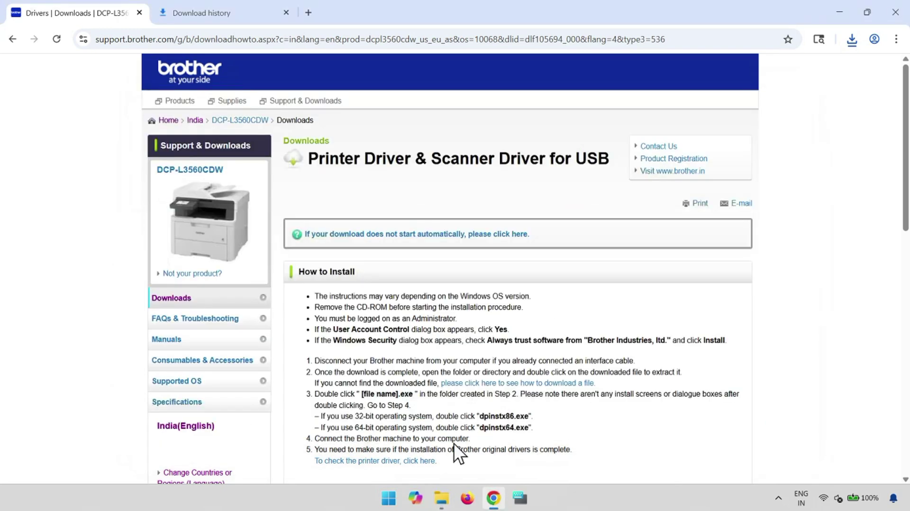
# Go to Printers & scanners in Windows Settings and start adding a new device manually
pyautogui.click(389, 499)
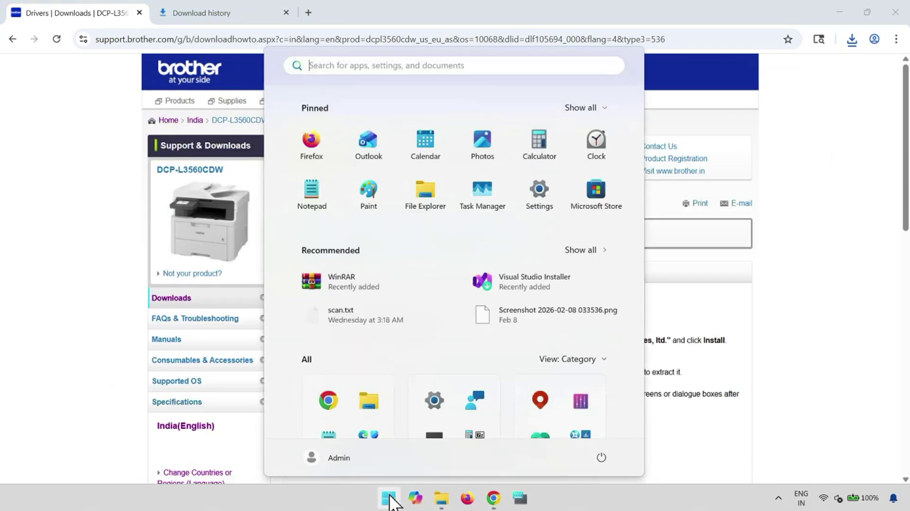
pyautogui.click(541, 200)
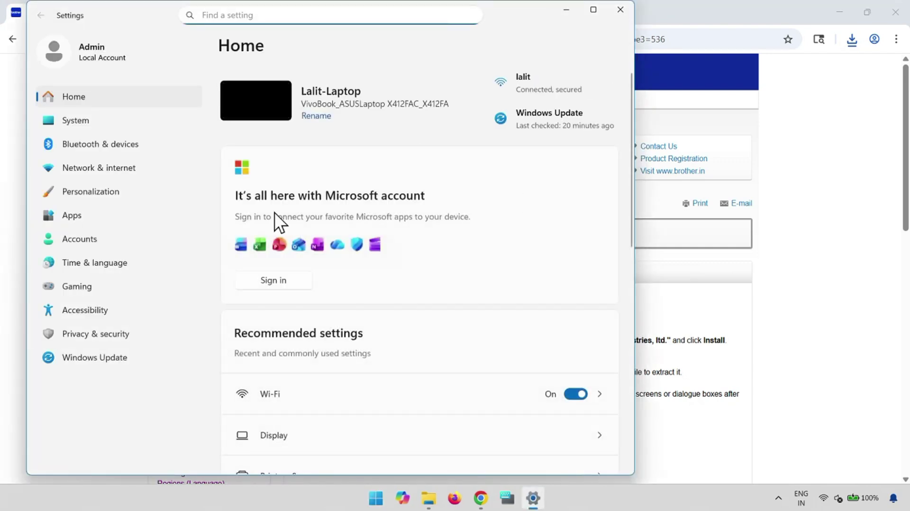
pyautogui.click(111, 146)
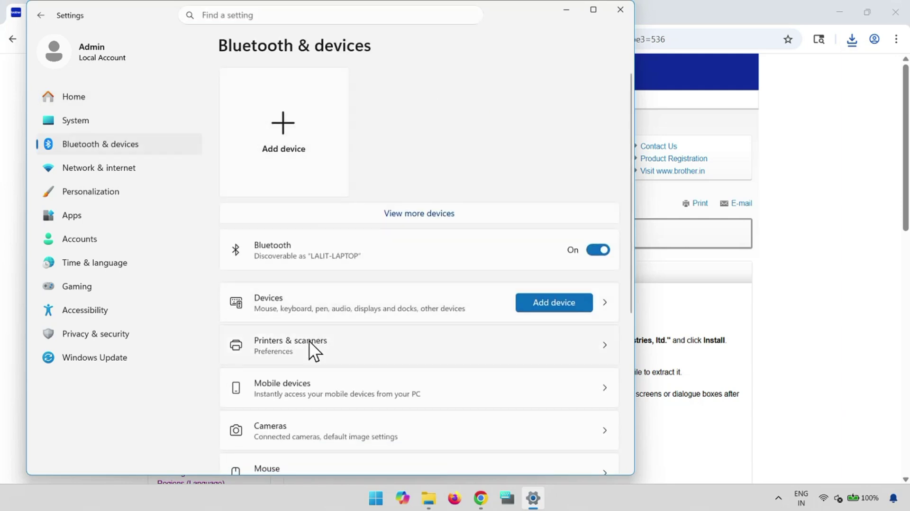
pyautogui.click(339, 345)
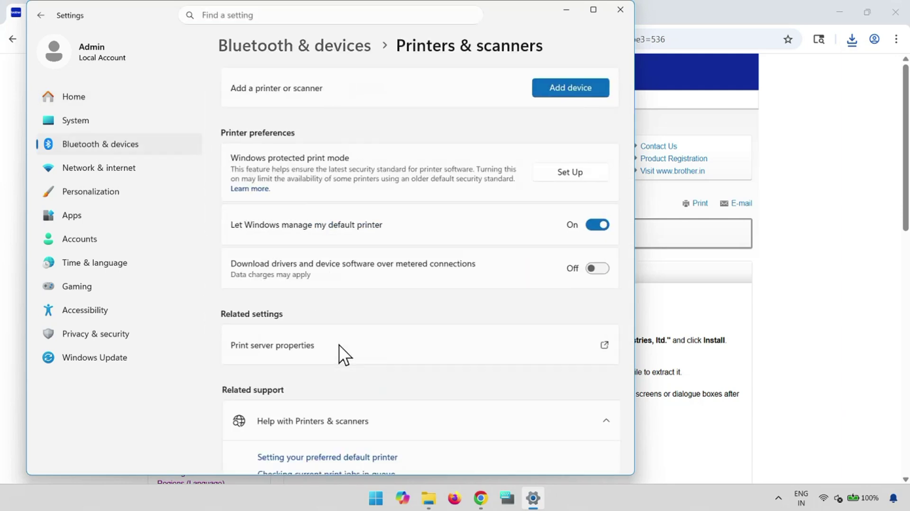
pyautogui.click(563, 87)
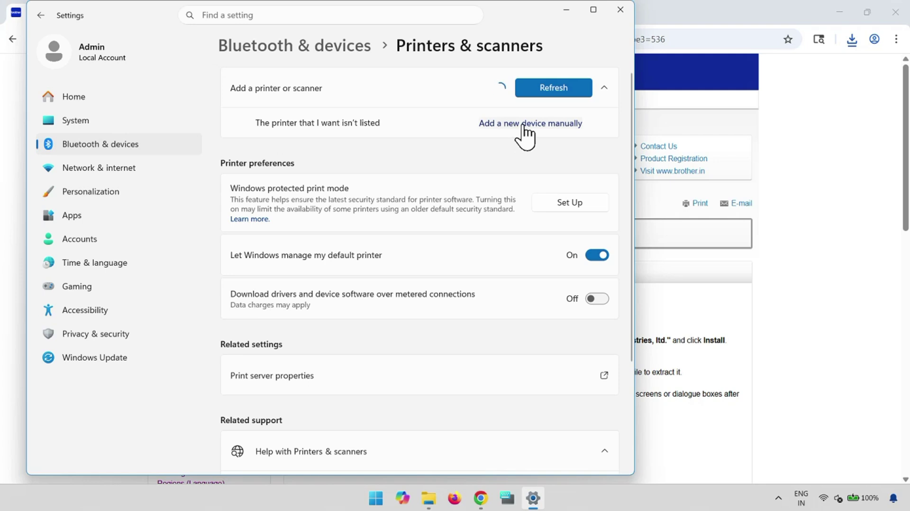
pyautogui.click(522, 124)
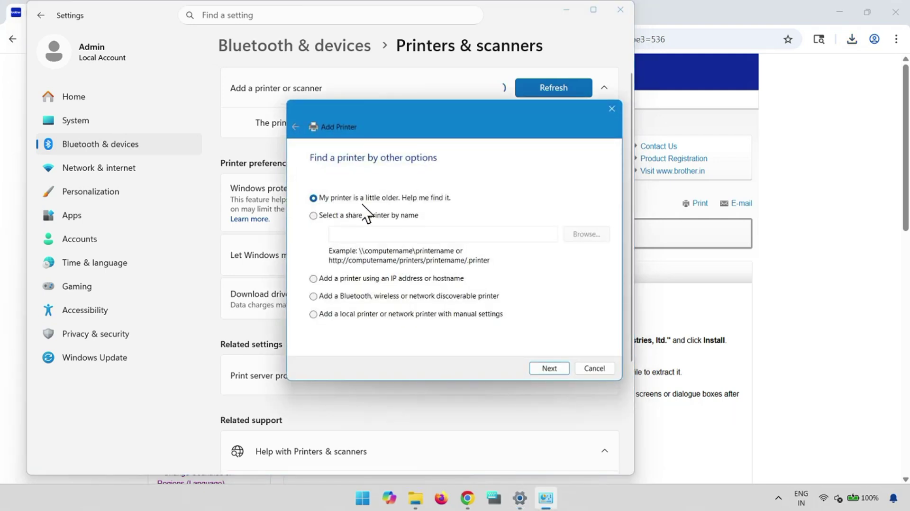
# Choose to add a local or network printer with manual settings, using the existing port LPT1: (Printer Port)
pyautogui.click(312, 215)
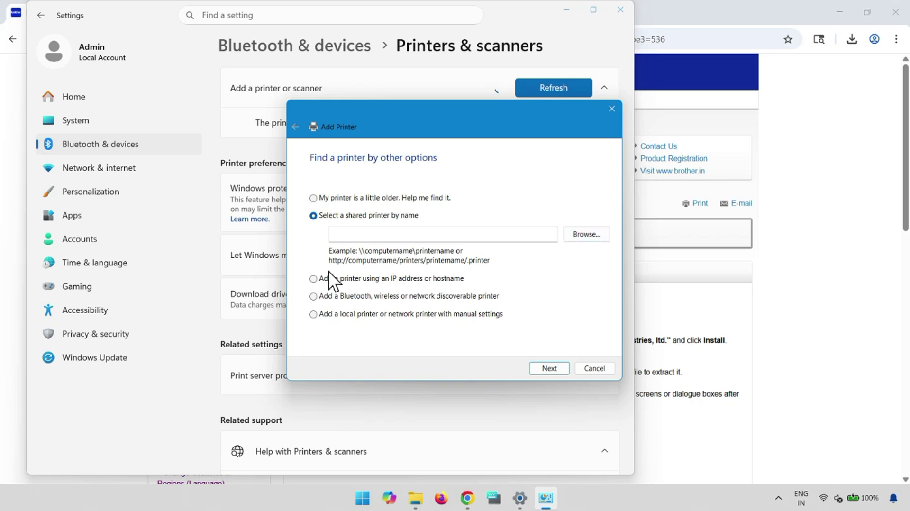
pyautogui.click(314, 279)
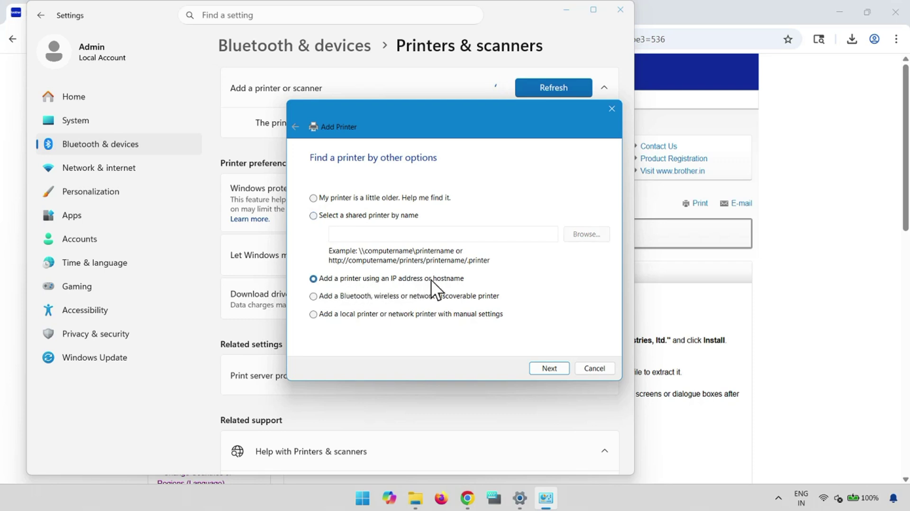
pyautogui.click(321, 297)
pyautogui.click(554, 367)
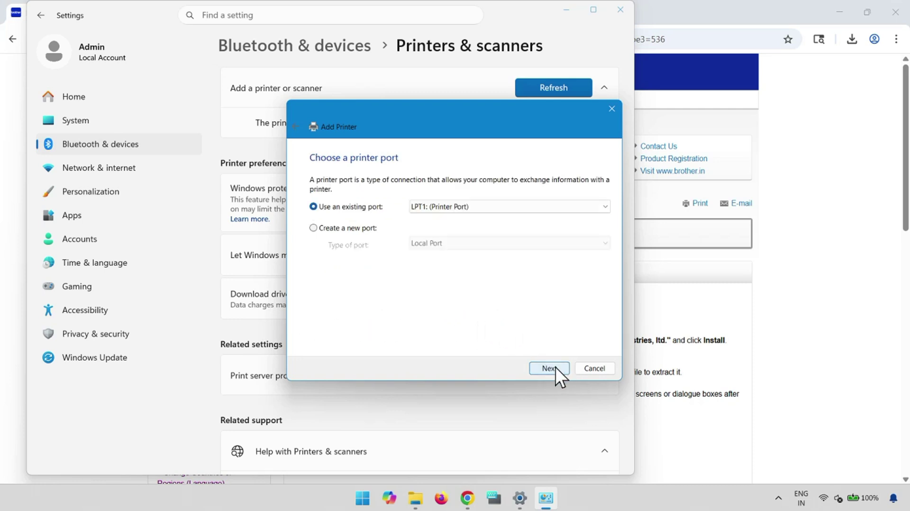
pyautogui.click(458, 206)
pyautogui.click(453, 219)
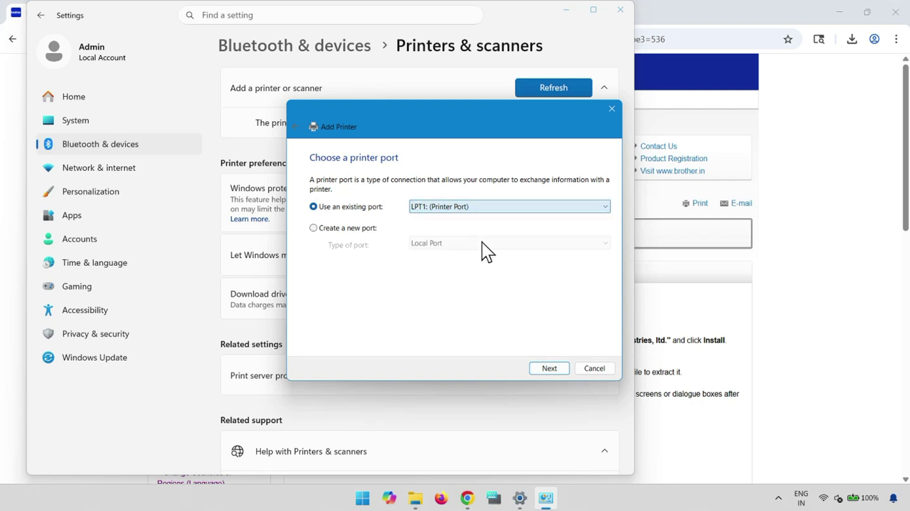
pyautogui.click(549, 368)
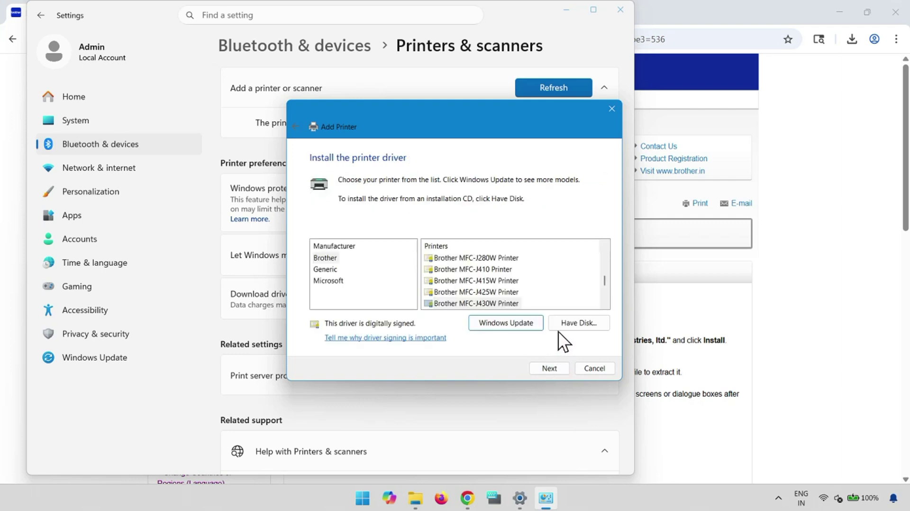
# Load the printer driver from disk using BRPRC20A.INF in the gdi folder inside Downloads
pyautogui.click(568, 323)
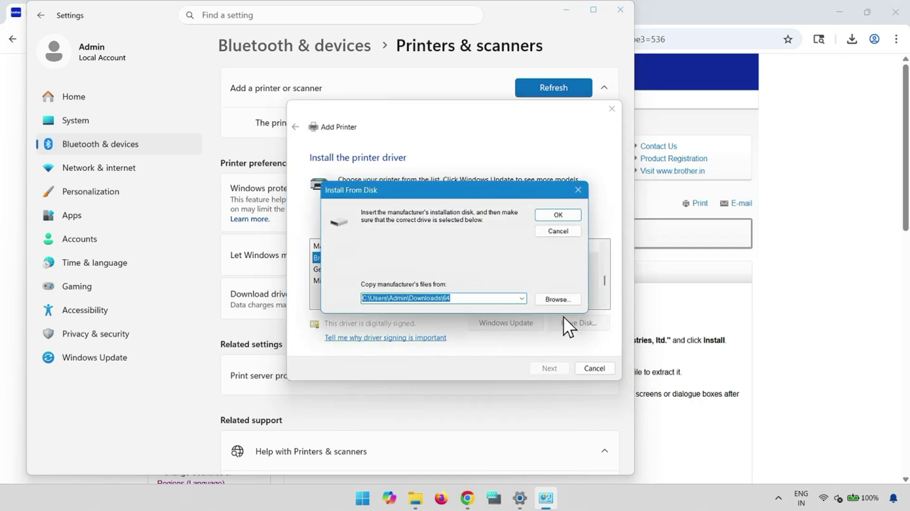
pyautogui.click(555, 300)
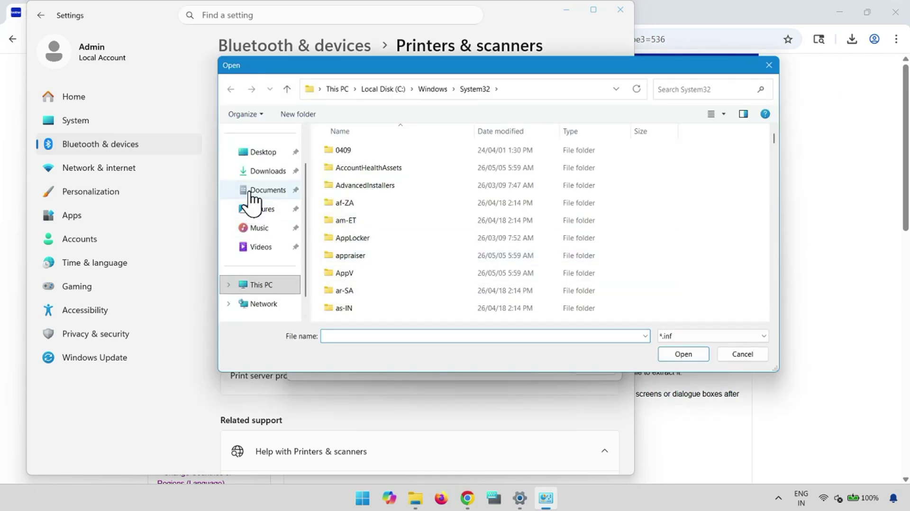
pyautogui.click(265, 172)
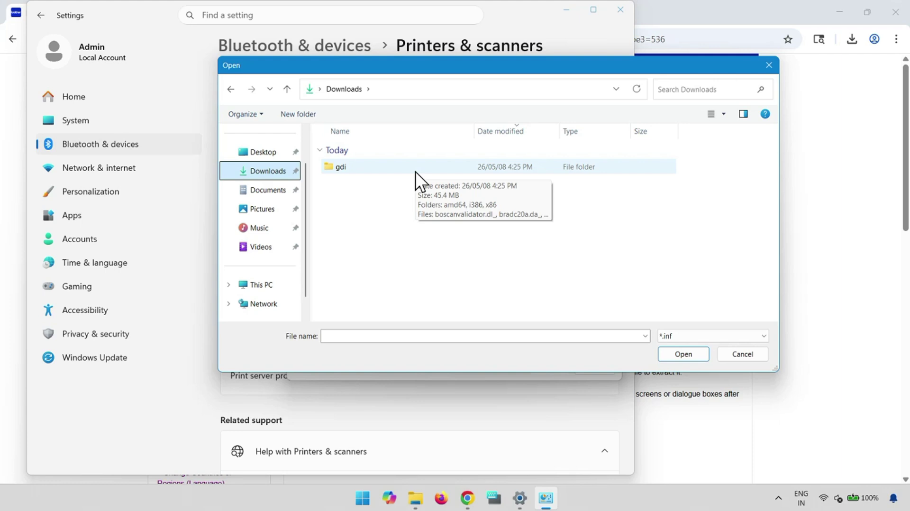
pyautogui.click(415, 172)
pyautogui.doubleClick(415, 172)
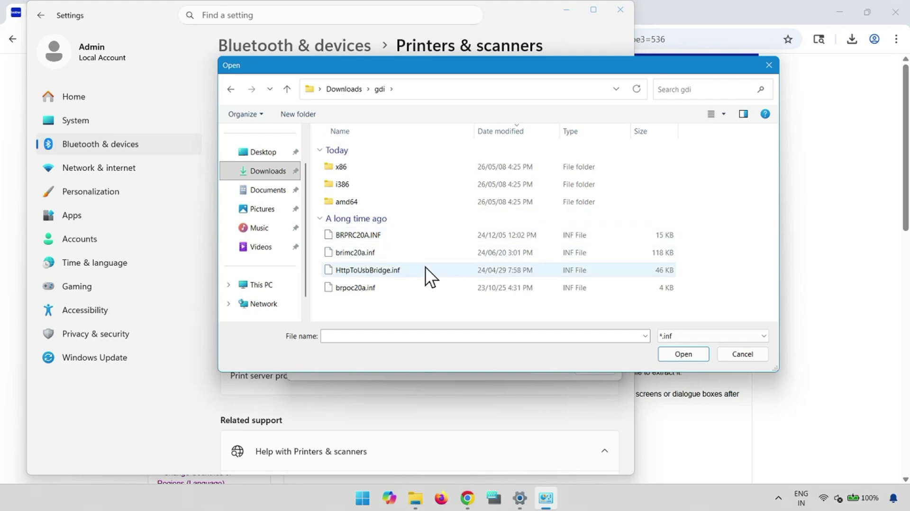
pyautogui.click(377, 237)
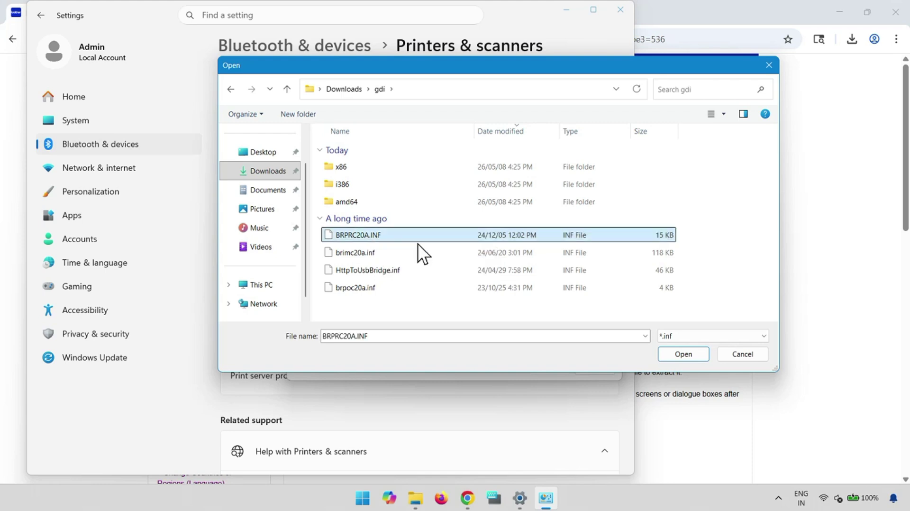
pyautogui.click(666, 351)
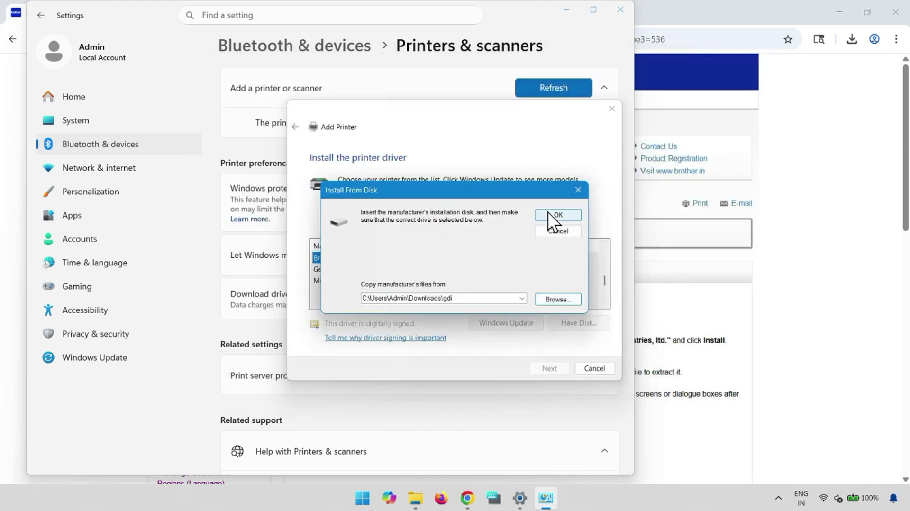
pyautogui.click(548, 212)
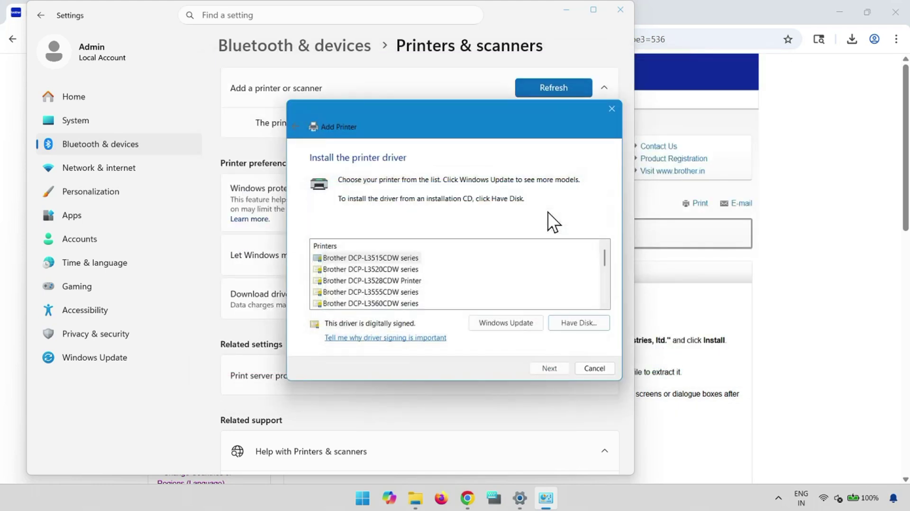
# Finish adding the Brother DCP-L3560CDW series as a shared printer under its suggested name, and open its settings page
pyautogui.click(409, 273)
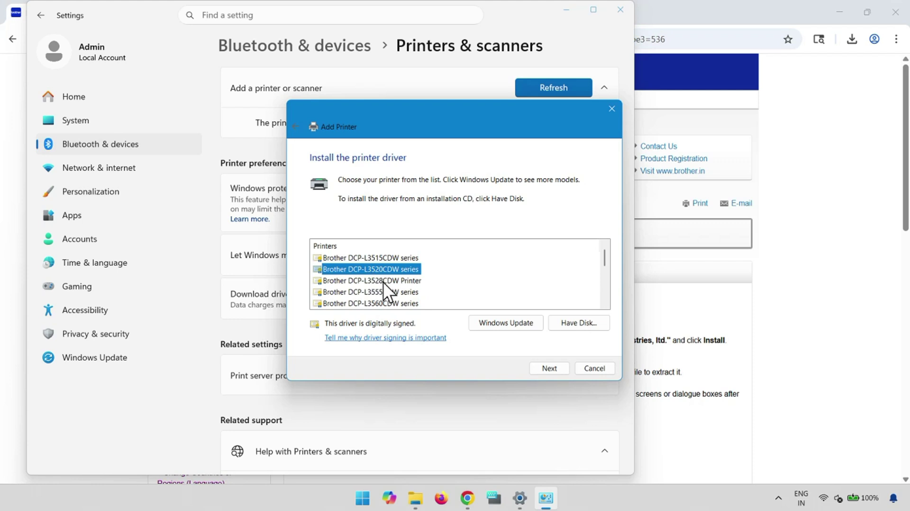
pyautogui.click(389, 304)
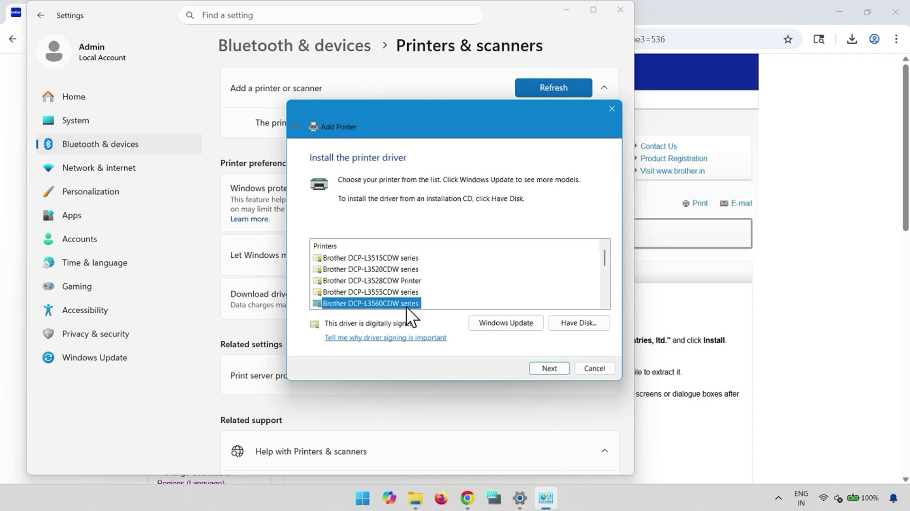
pyautogui.click(546, 368)
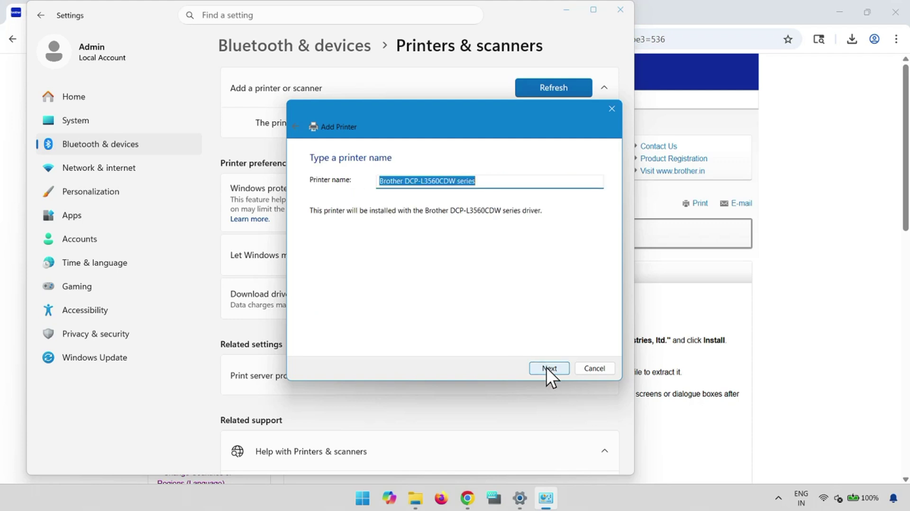
pyautogui.click(546, 368)
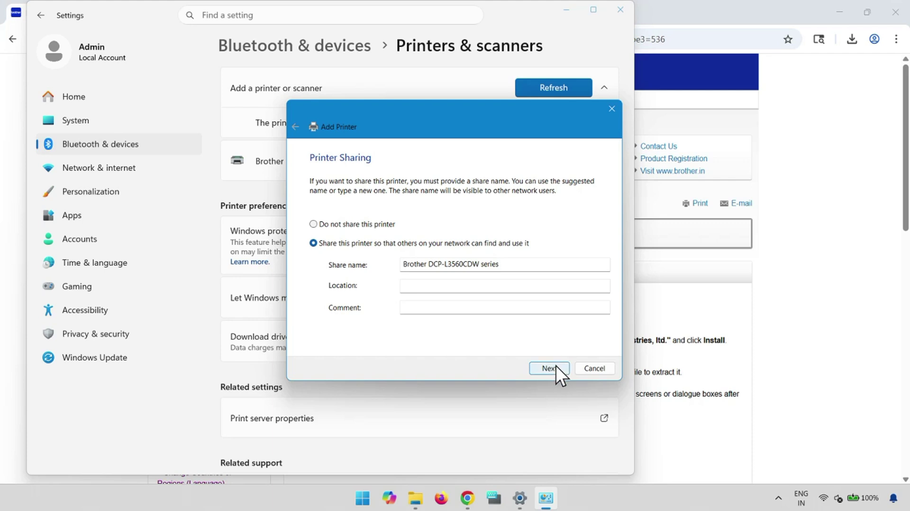
pyautogui.click(549, 369)
pyautogui.click(555, 367)
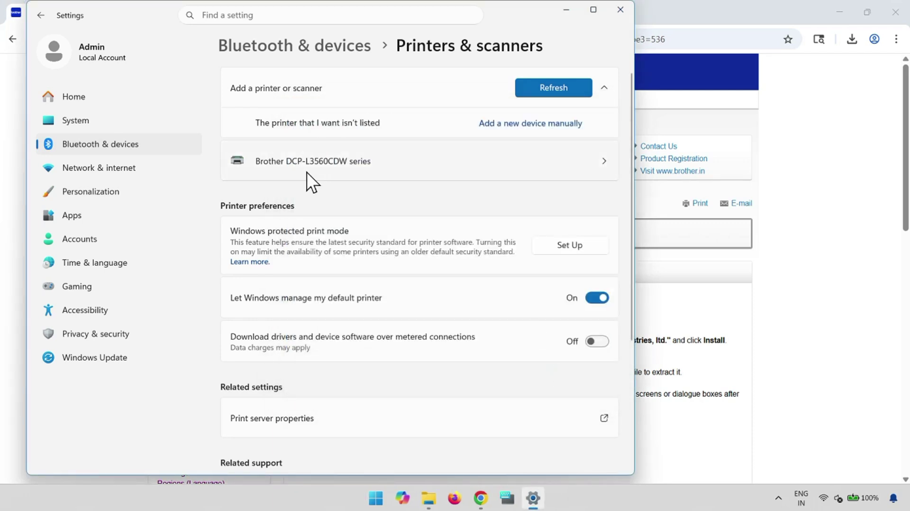
pyautogui.click(359, 169)
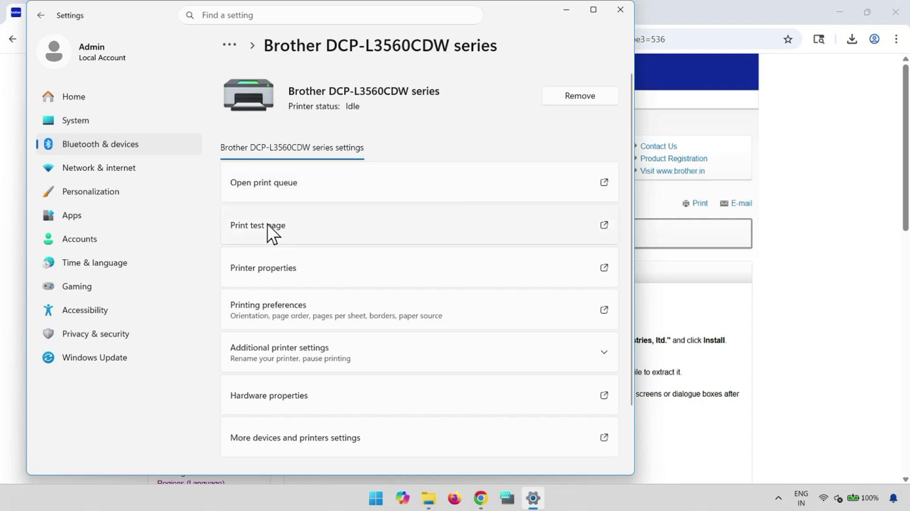